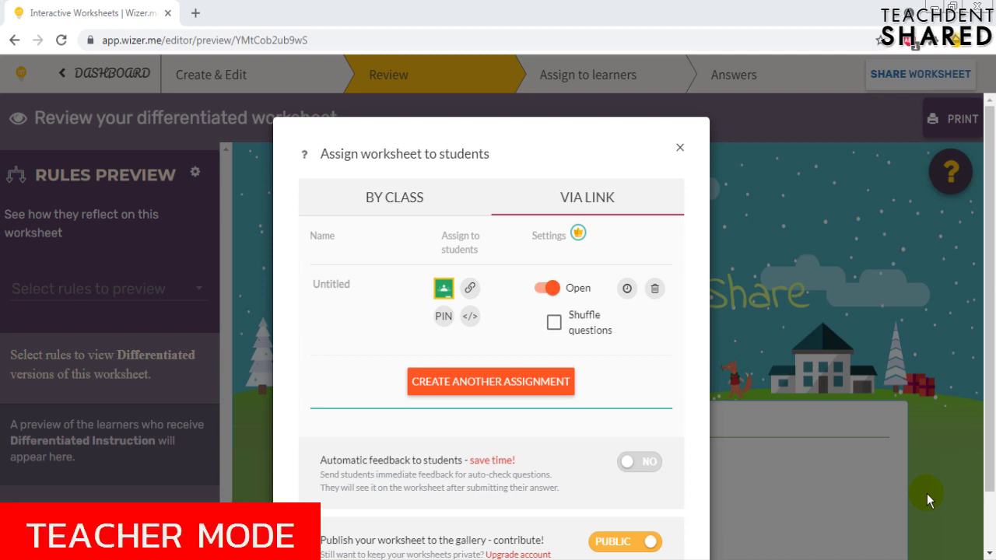
Dismiss the worksheet assignment dialog and show the student answers for only the first listed assignment code.
left_click(682, 150)
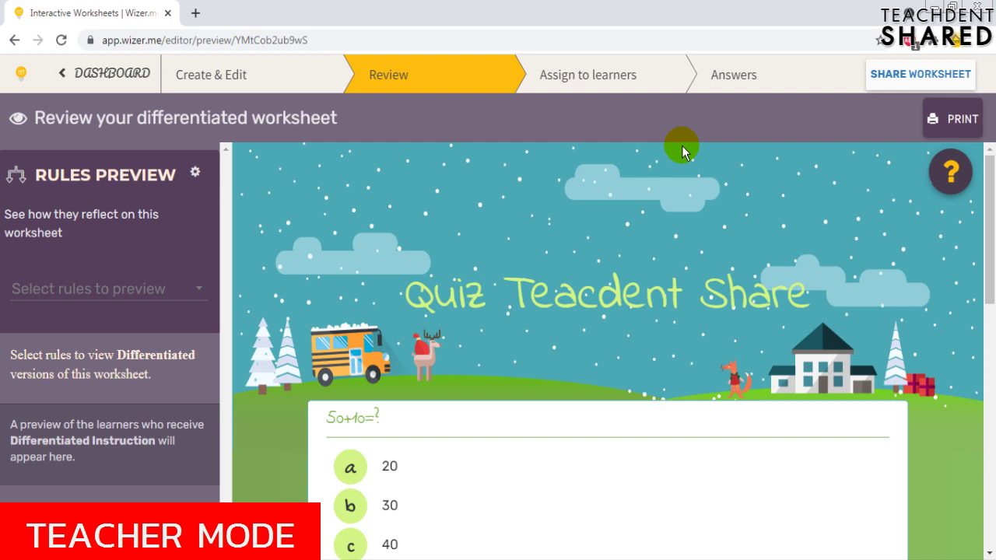
left_click(744, 83)
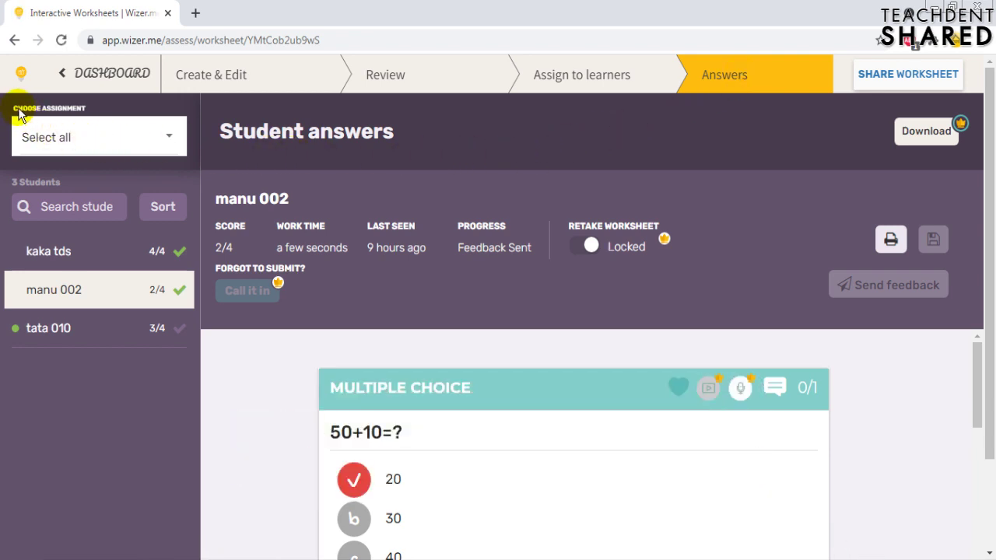
left_click(71, 137)
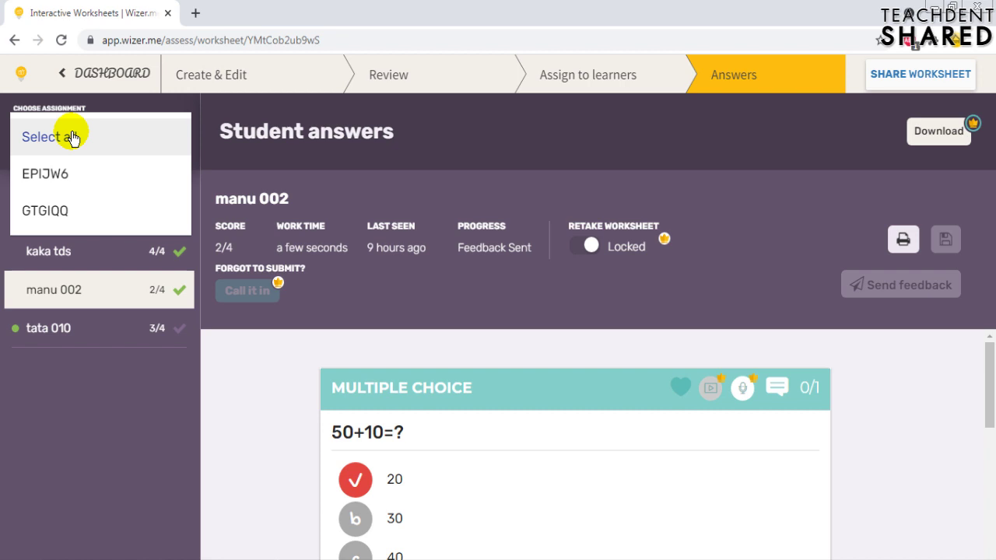
left_click(60, 180)
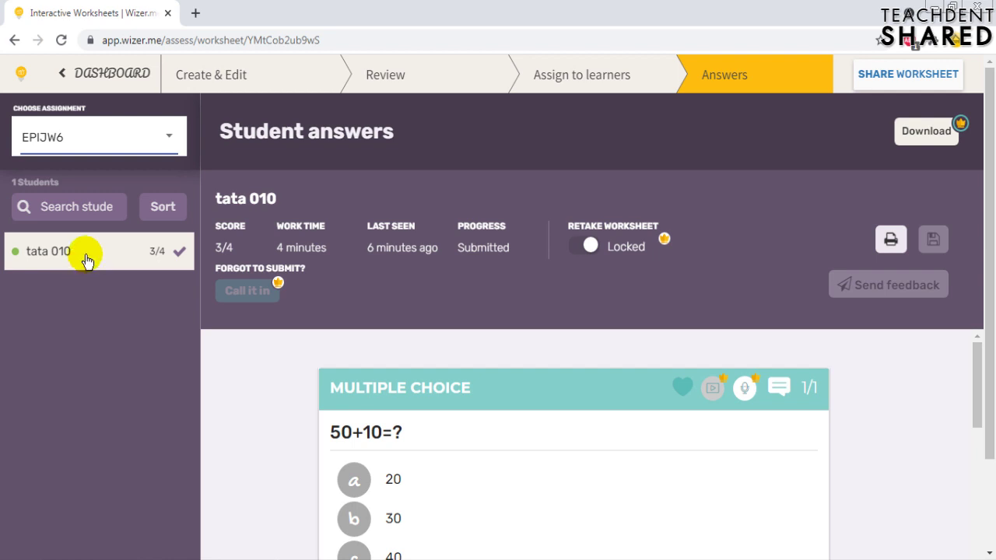
Give the student's answer to the 50+10=? question a heart, and briefly open its comment field without writing anything.
mouse_move(16, 262)
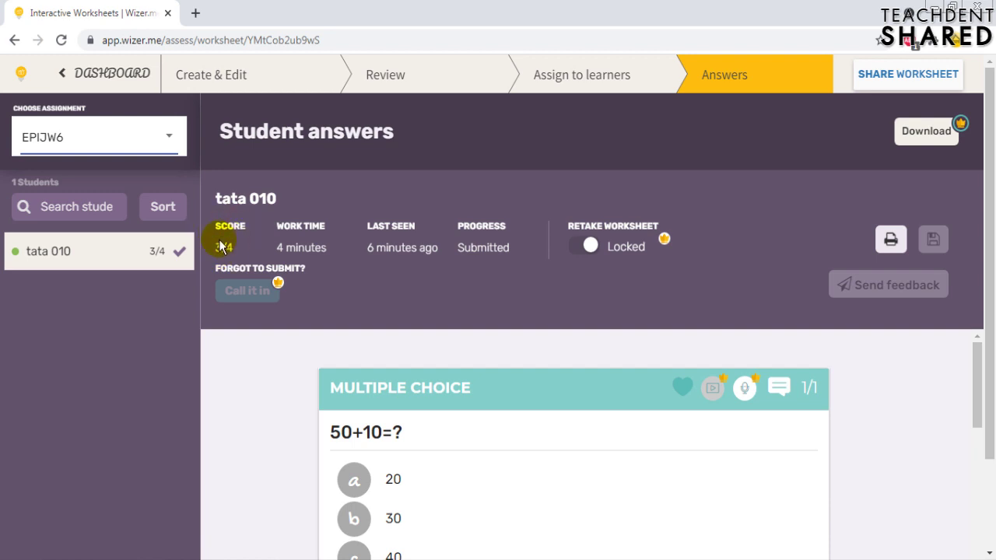
mouse_move(300, 230)
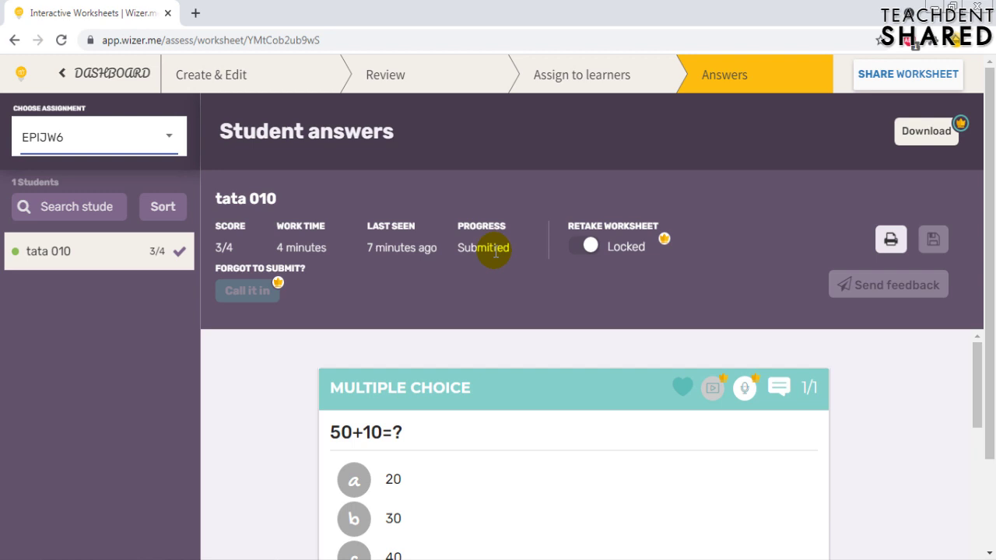
scroll(289, 391, "down", 2)
scroll(288, 395, "up", 2)
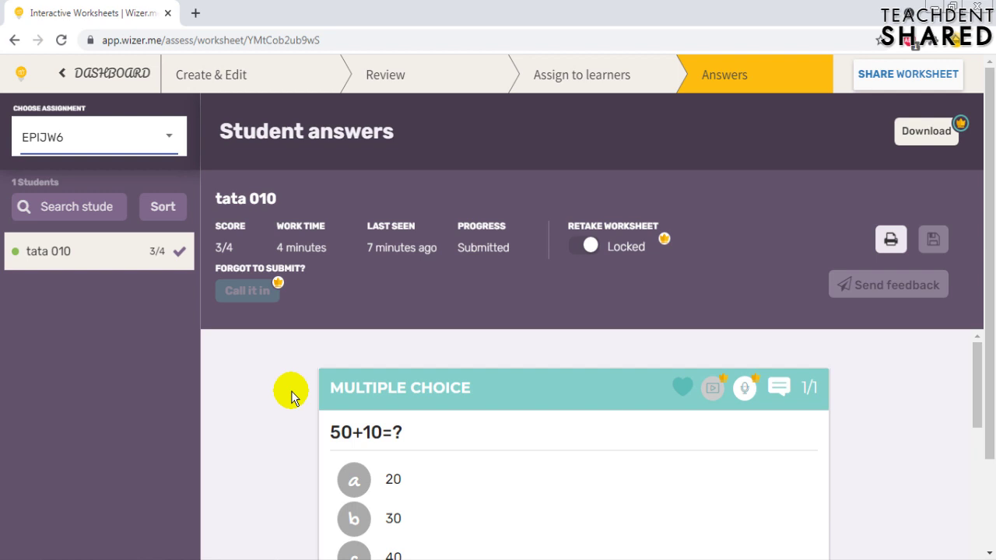
scroll(312, 395, "down", 1)
scroll(349, 422, "up", 1)
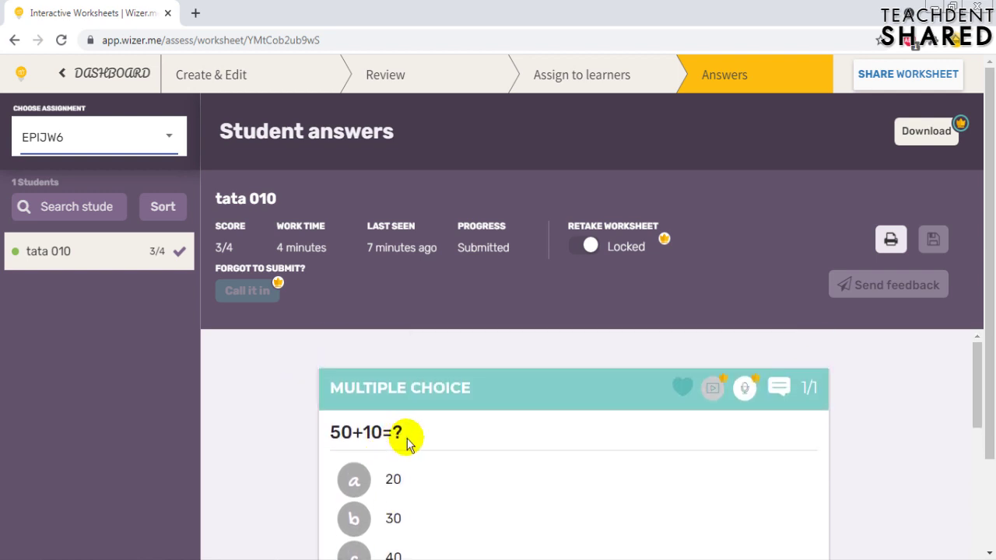
left_click(682, 393)
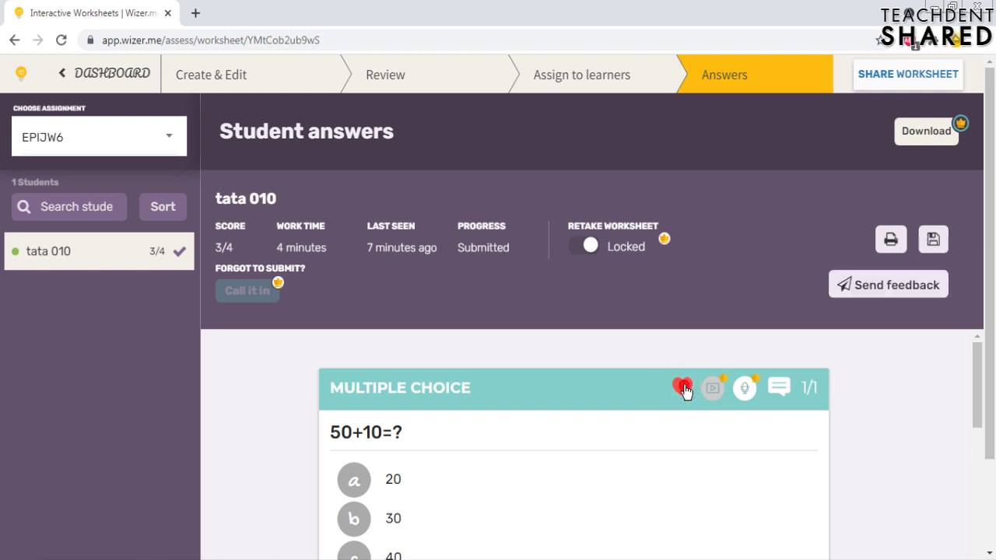
left_click(785, 391)
left_click(788, 396)
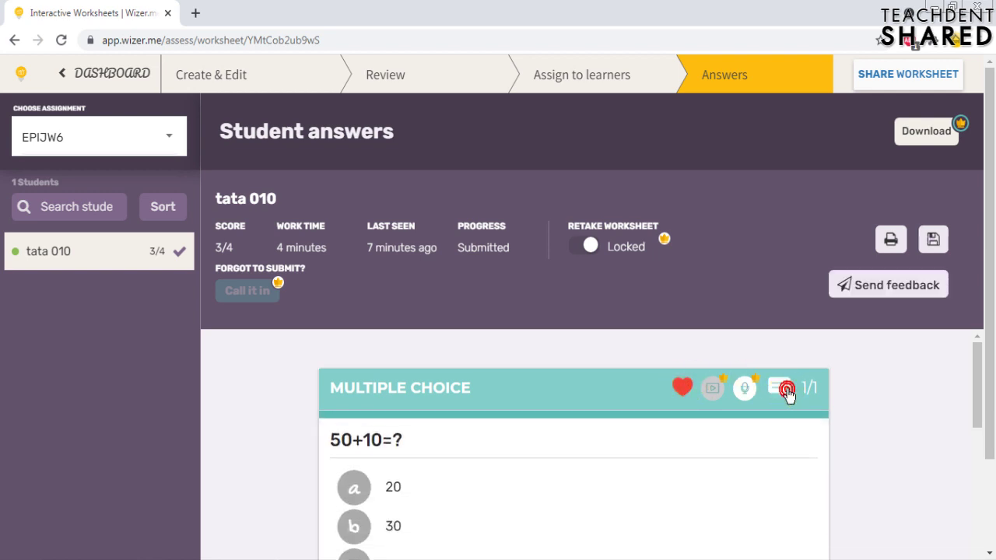
Give hearts to the student's answers on the dog picture question and the web browser question.
scroll(522, 395, "down", 3)
scroll(334, 396, "down", 1)
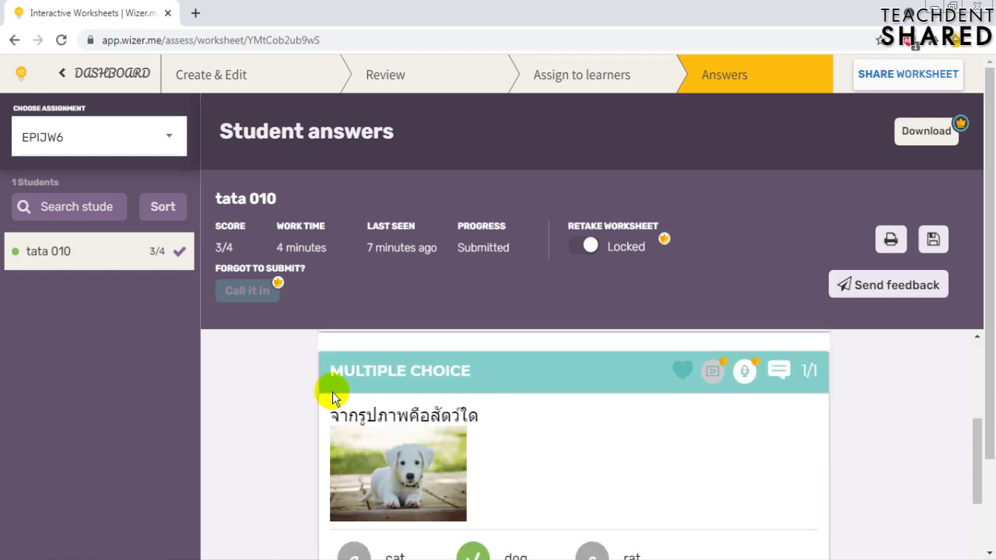
scroll(542, 396, "down", 1)
scroll(671, 397, "up", 1)
left_click(682, 370)
scroll(529, 403, "down", 3)
left_click(685, 408)
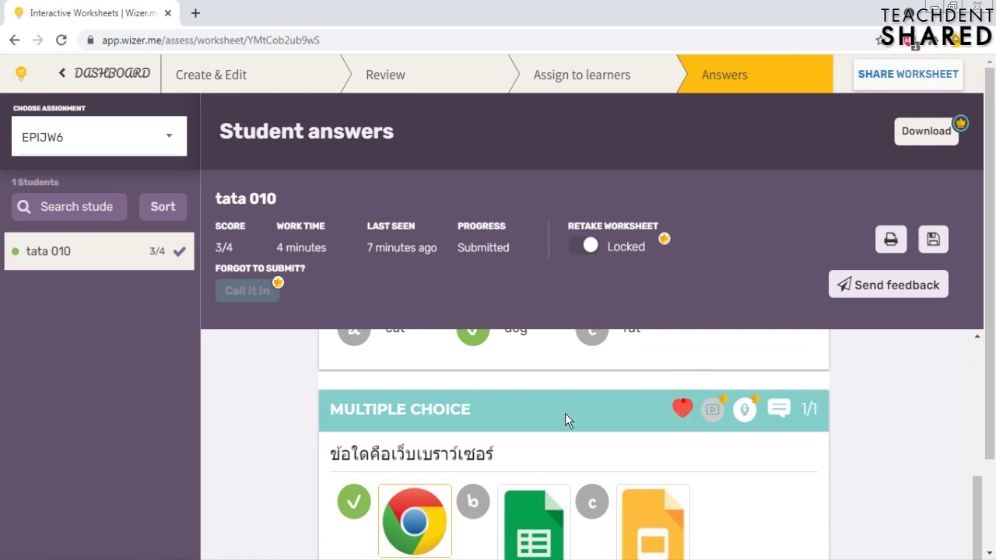
Give the elephant picture question a heart and add the comment "ไม่เป็นไร" to it.
scroll(565, 414, "down", 3)
scroll(511, 409, "down", 1)
scroll(510, 410, "up", 1)
scroll(510, 409, "down", 1)
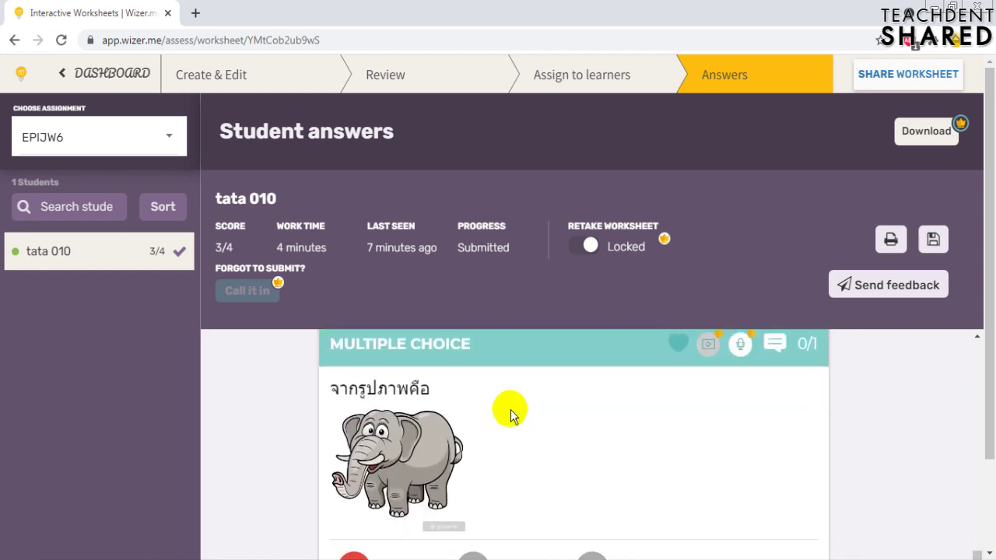
scroll(529, 410, "up", 1)
left_click(678, 403)
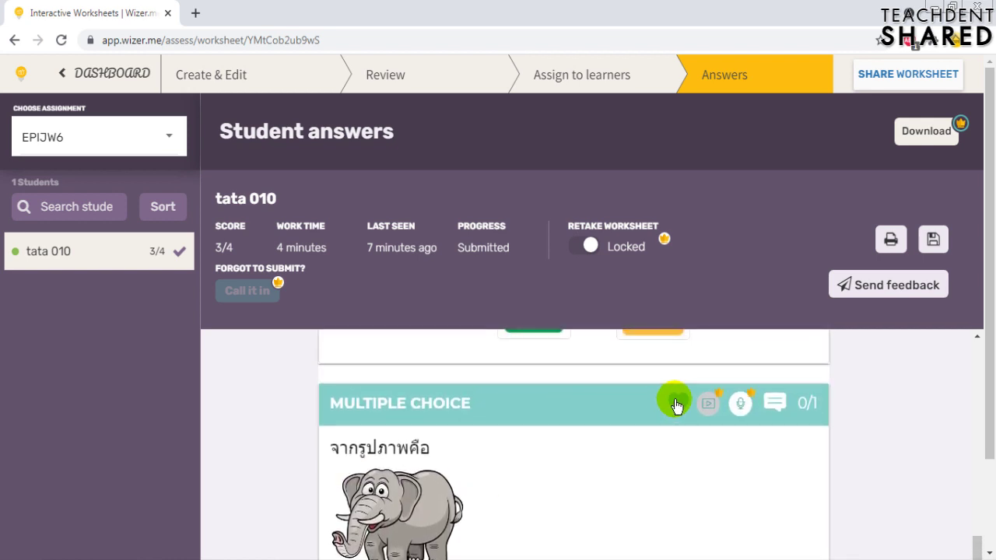
left_click(775, 403)
left_click(477, 476)
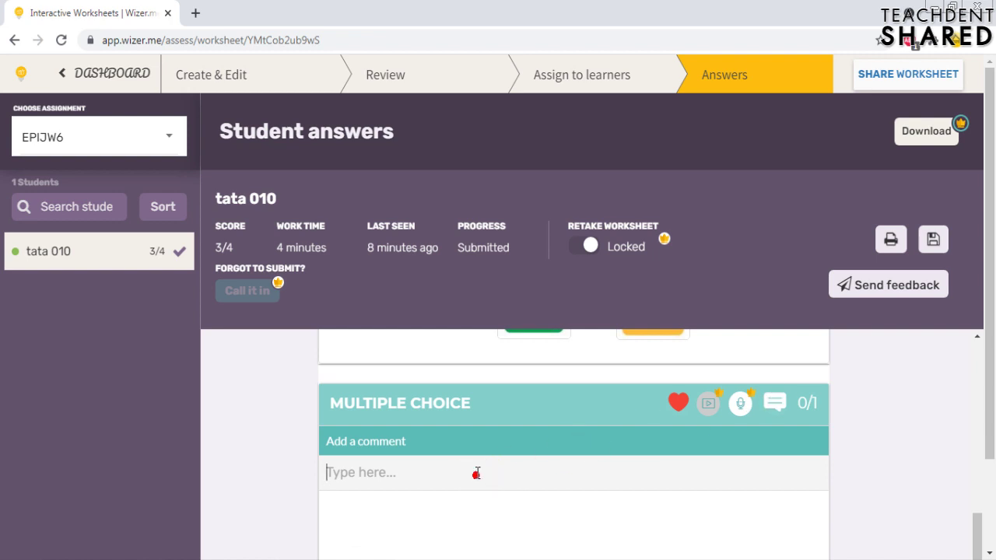
type("ไม่เป็นไร")
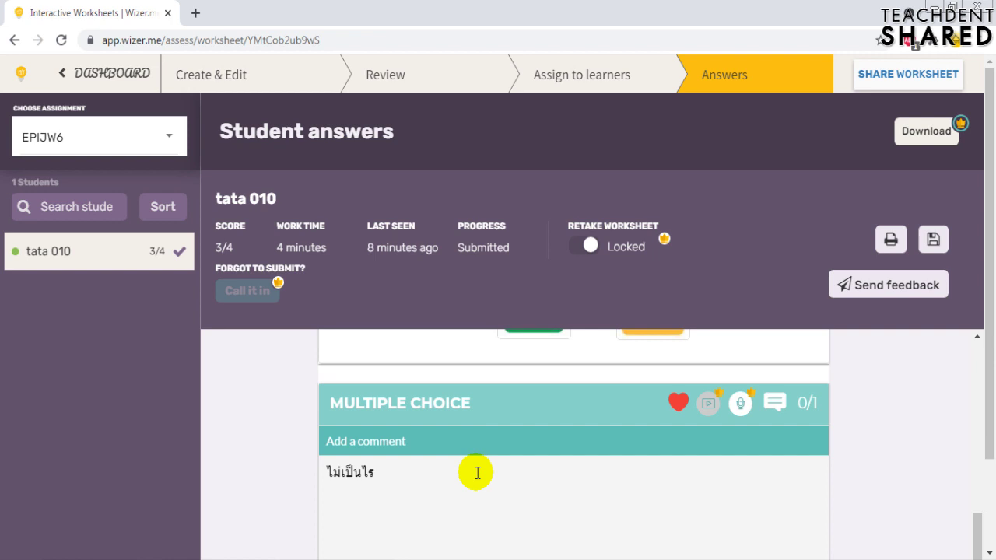
Write "ครูตรวจแล้วครับ :D" as the general feedback for the student below the last question.
scroll(327, 433, "up", 3)
scroll(312, 436, "down", 1)
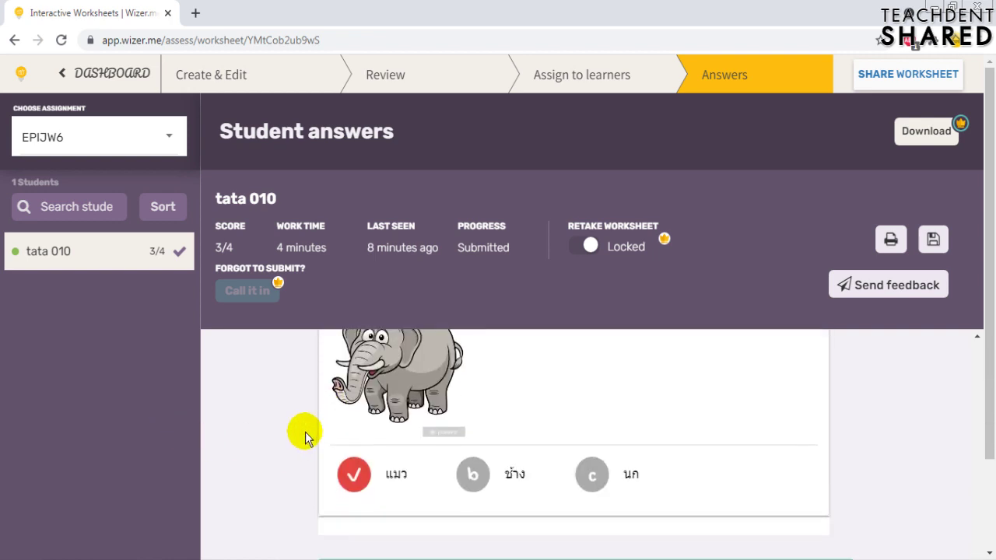
scroll(305, 438, "down", 3)
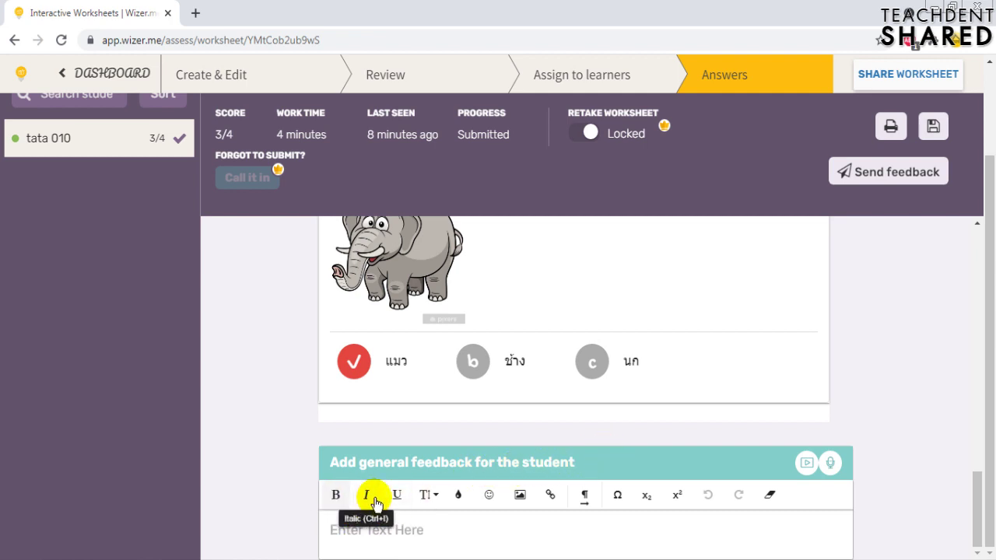
left_click(372, 531)
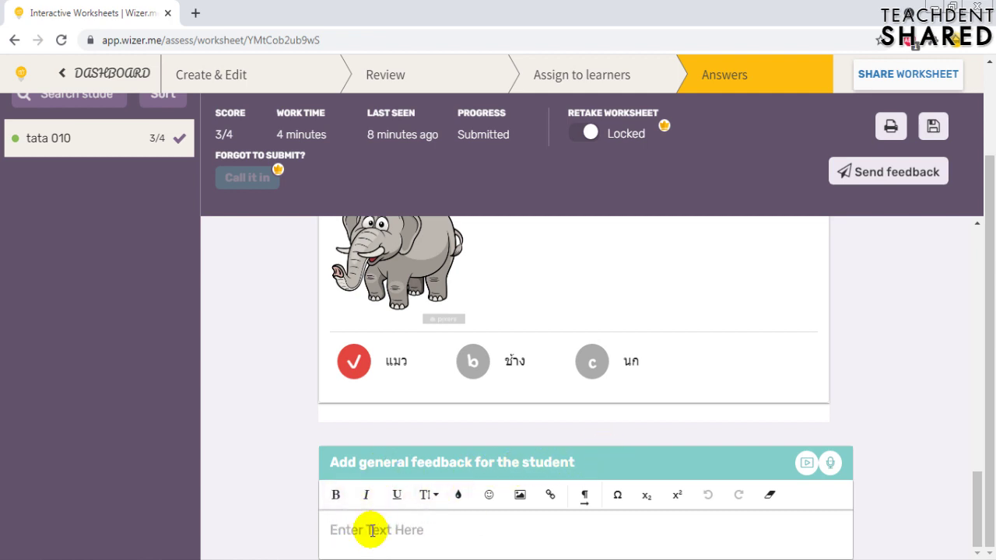
type("คร")
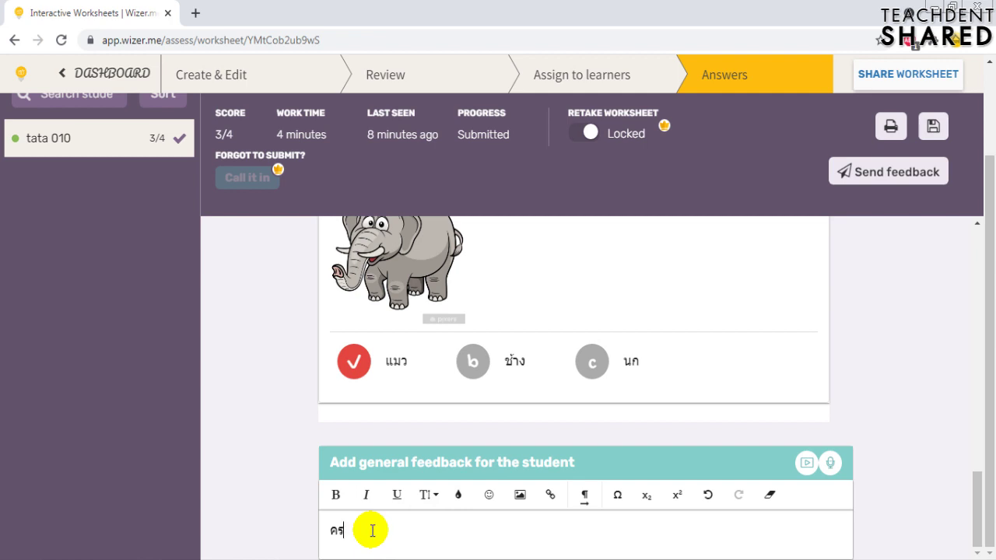
type("ูตรวจแล้วครับ :D")
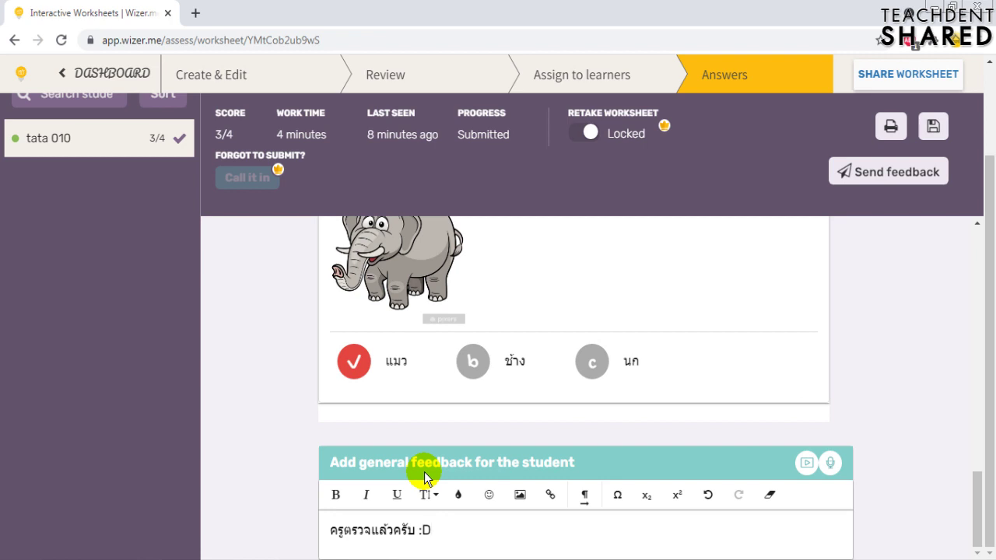
Send the completed feedback to the student.
left_click(884, 182)
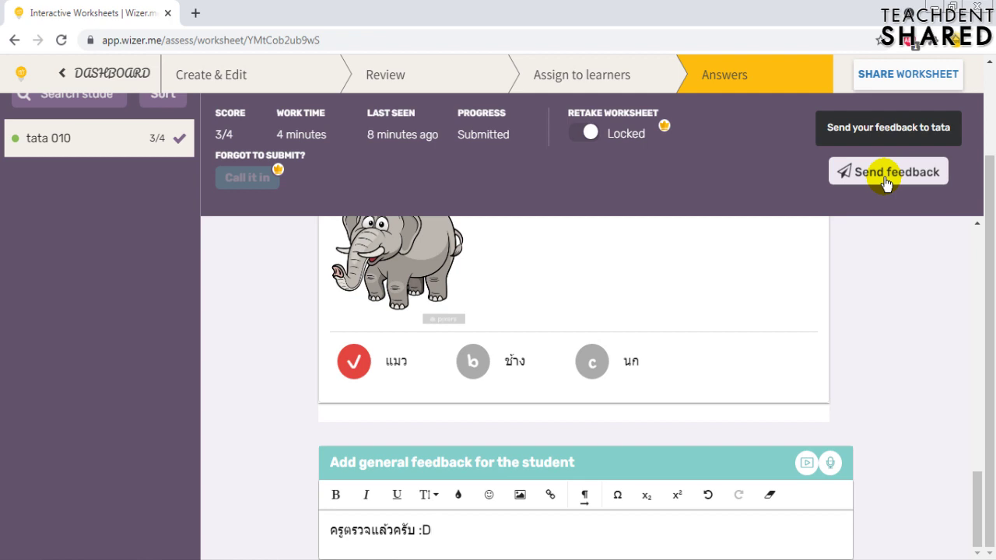
left_click(885, 181)
scroll(93, 245, "up", 1)
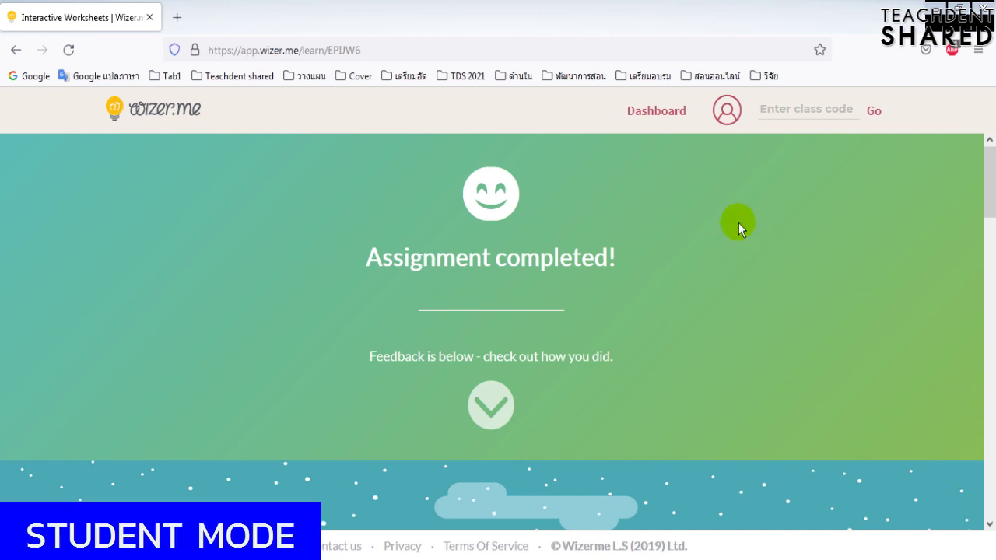
In the student's browser, open the dashboard and examine the assignment list's worksheet name, teacher and token columns.
left_click(646, 121)
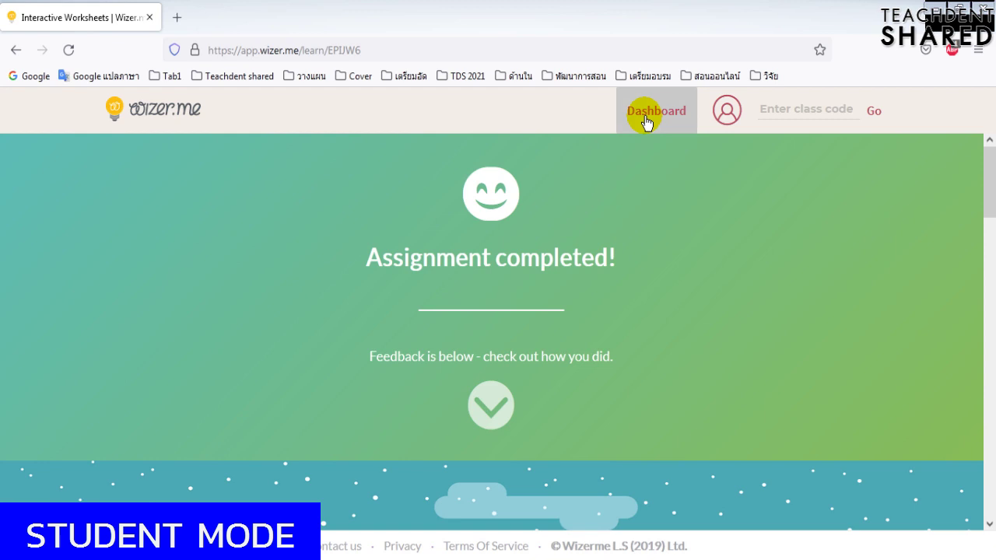
left_click(646, 121)
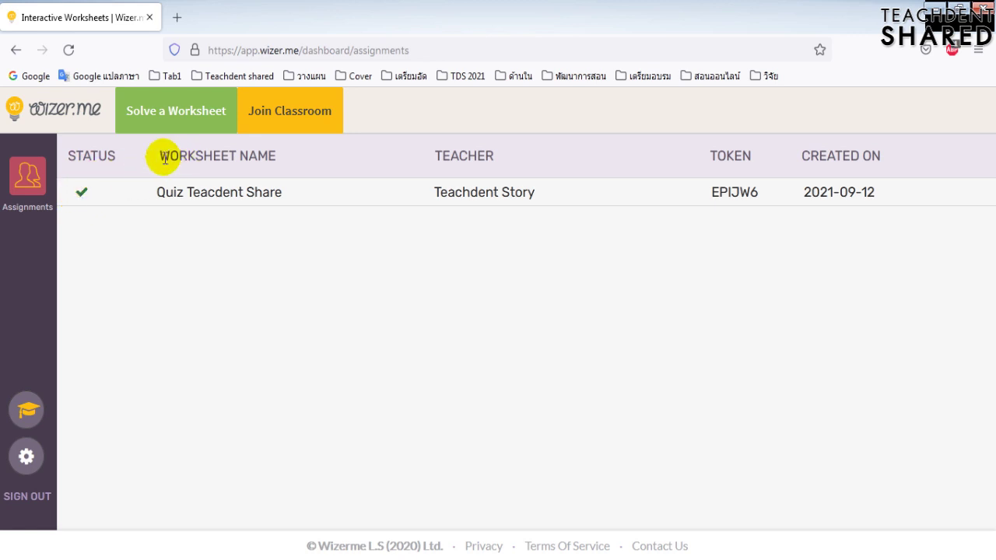
left_click_drag(158, 156, 295, 174)
left_click(303, 167)
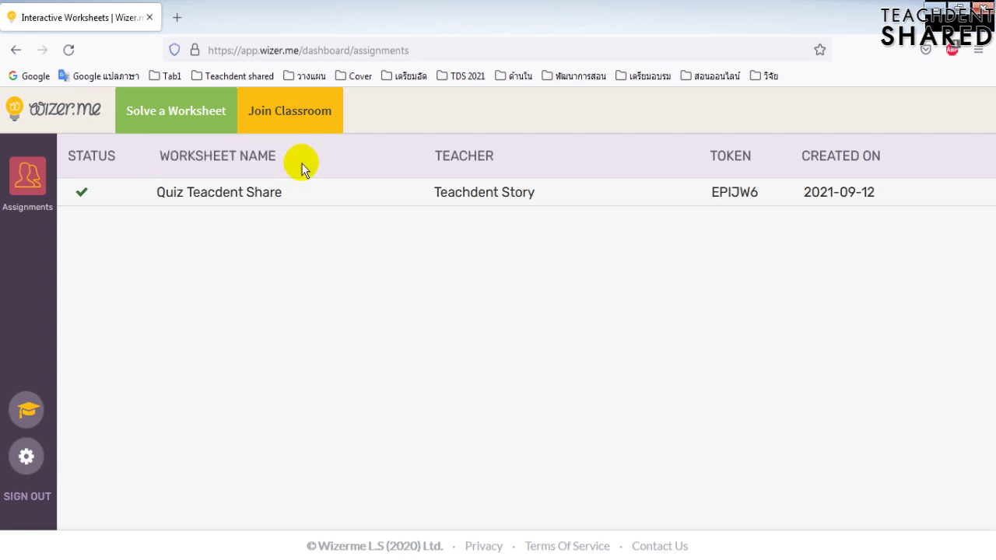
left_click_drag(425, 148, 510, 156)
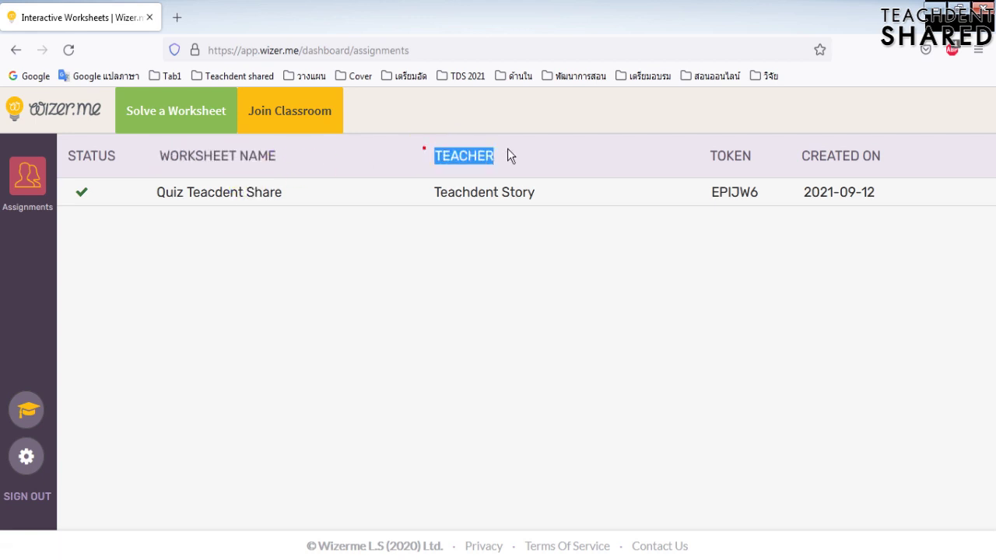
left_click(747, 152)
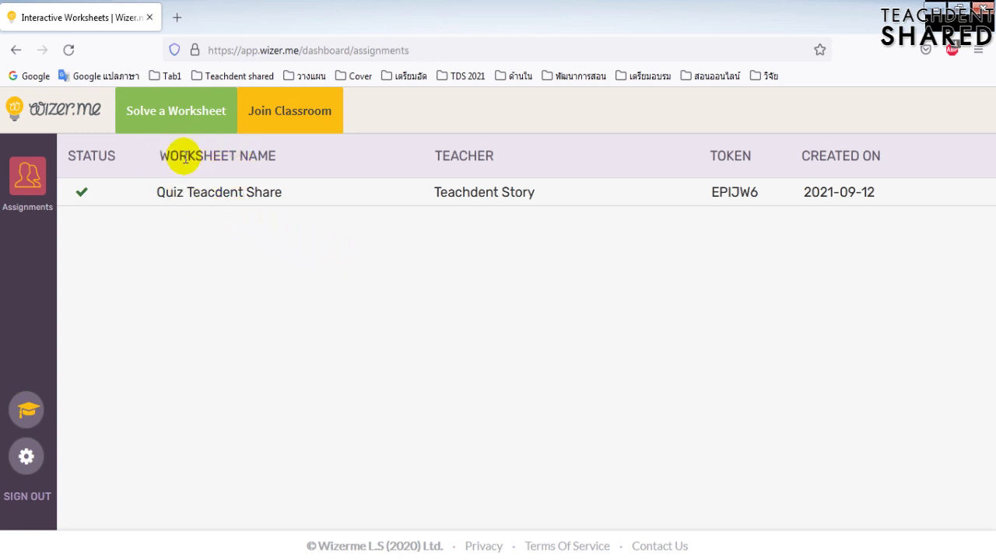
Open the Quiz Teacdent Share worksheet as the student and review the teacher's general feedback, hearts, answer marks and comment on each question.
left_click(223, 200)
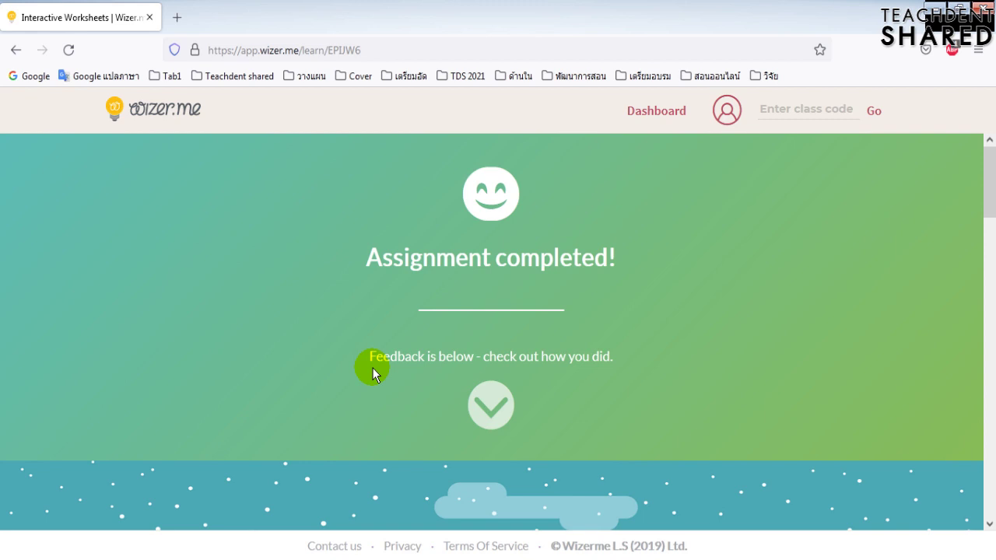
scroll(639, 386, "down", 5)
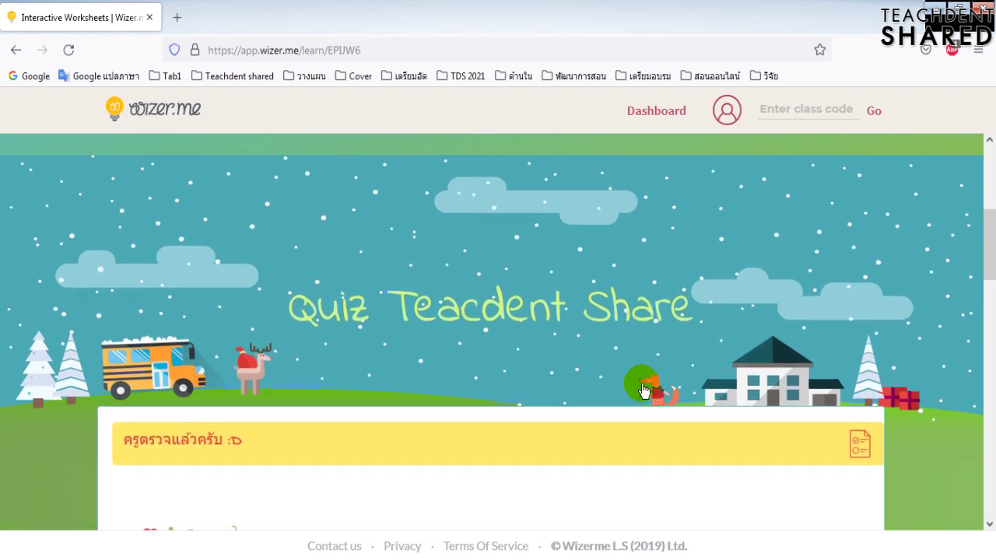
scroll(643, 386, "down", 1)
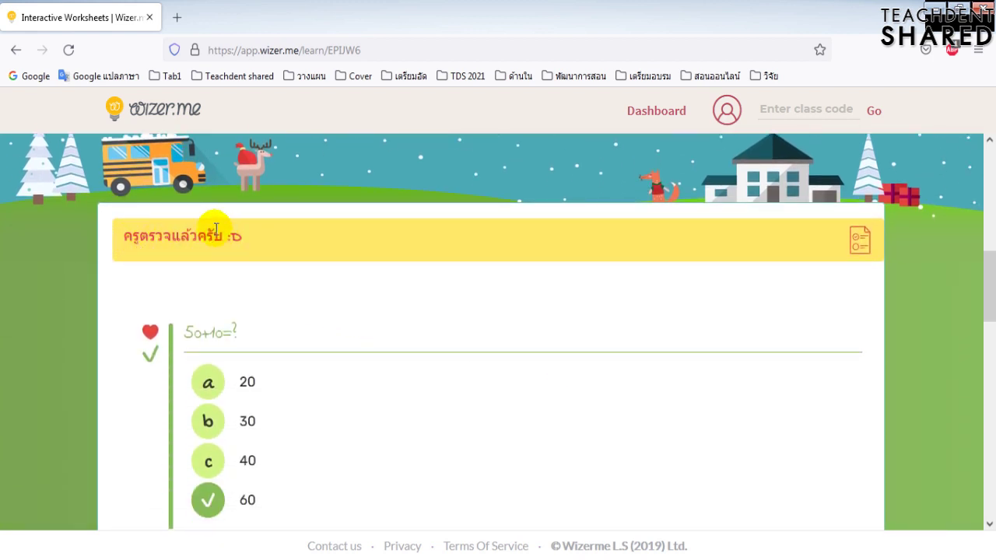
scroll(233, 249, "down", 1)
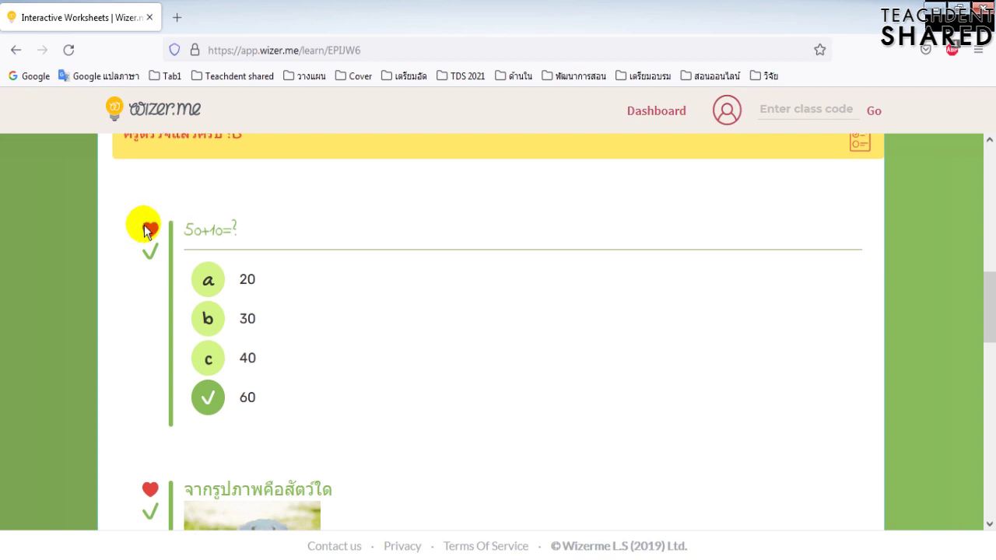
scroll(156, 241, "down", 2)
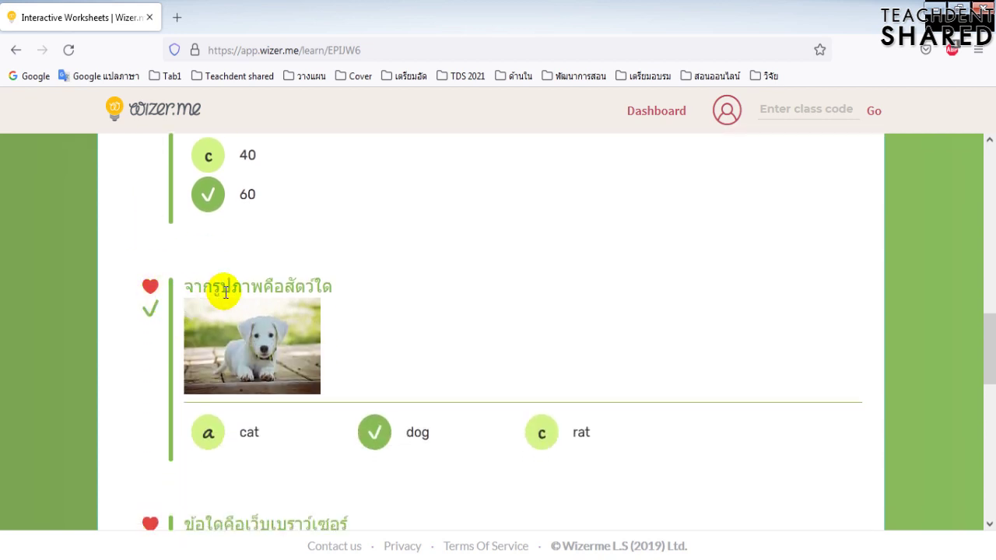
scroll(222, 286, "down", 3)
scroll(420, 307, "down", 3)
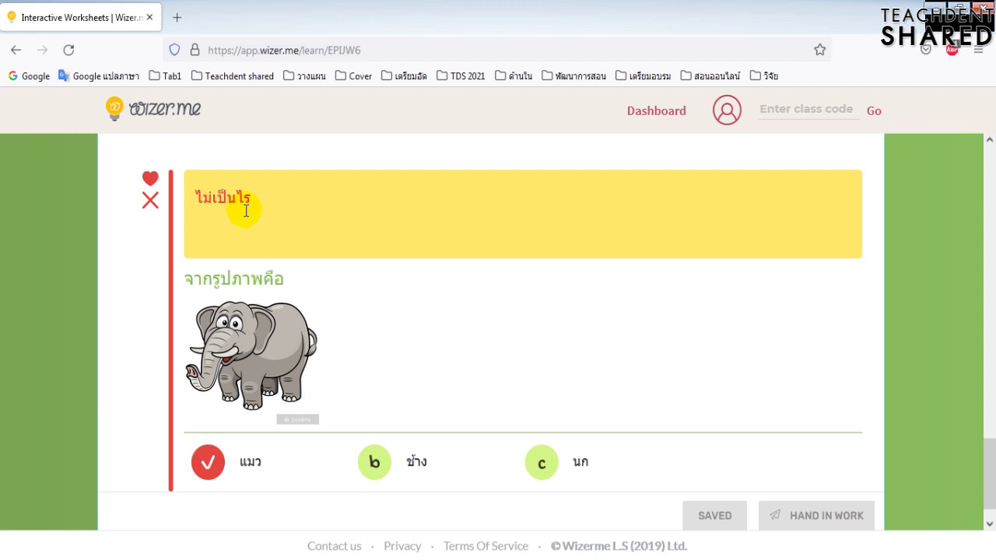
scroll(244, 211, "down", 1)
scroll(414, 243, "up", 2)
scroll(414, 242, "up", 15)
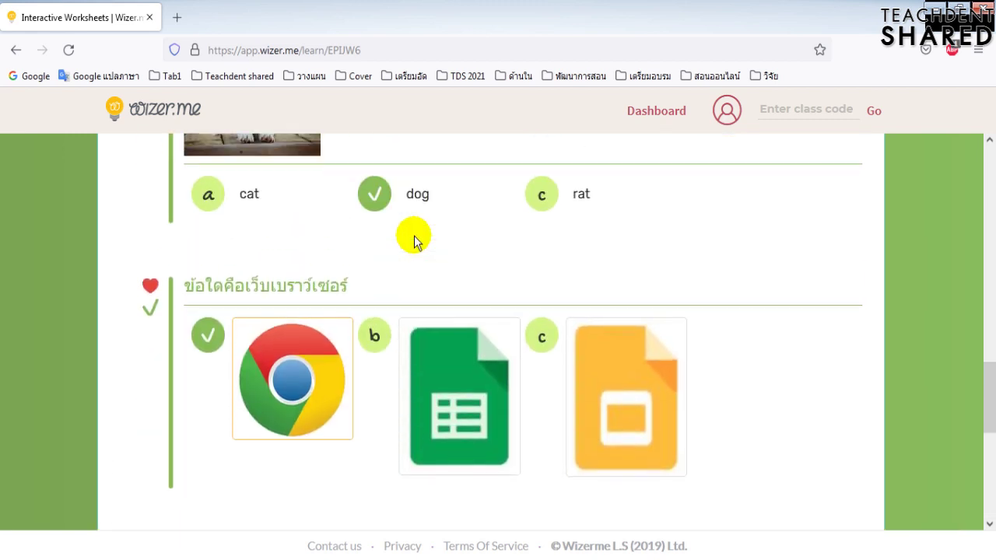
scroll(414, 242, "down", 15)
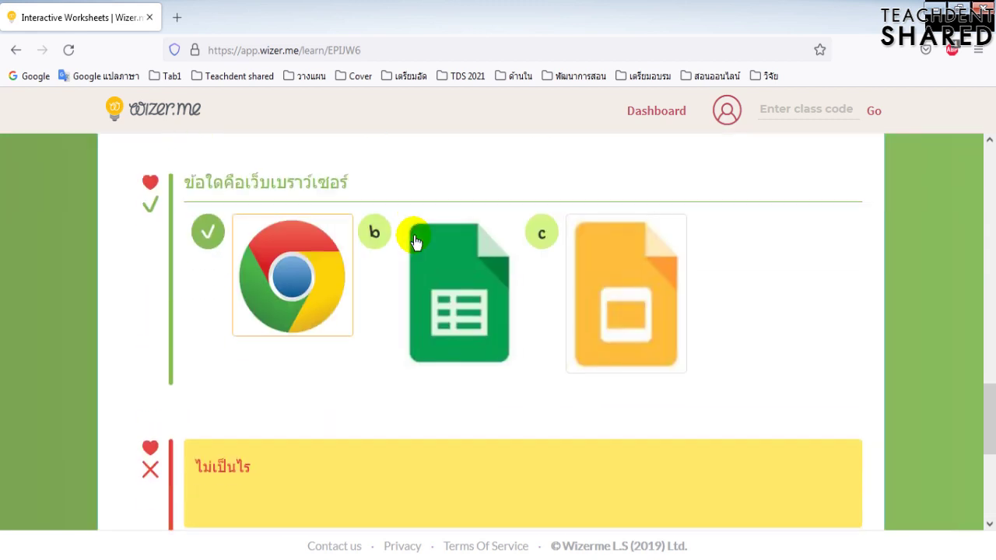